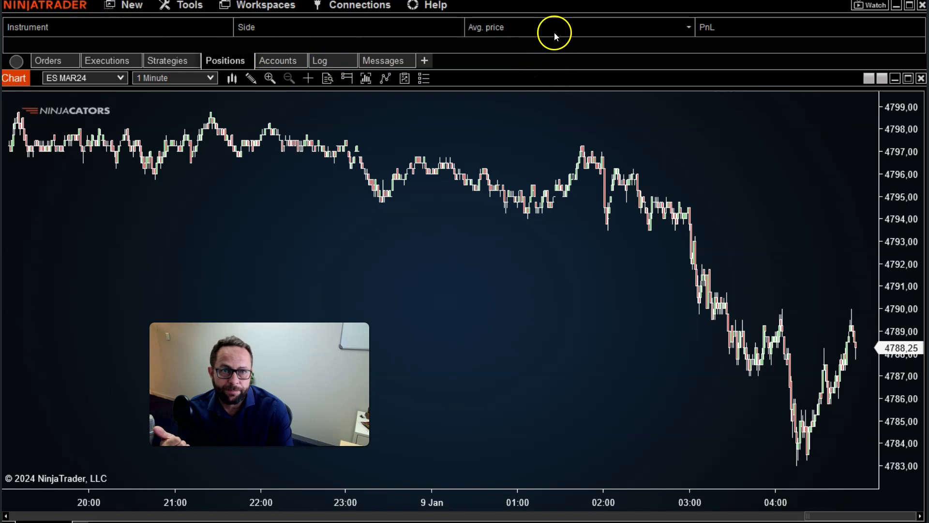
Expand the Positions grid over the chart, then open the Connections dialog, moved up-right and narrowed
left_click(556, 10)
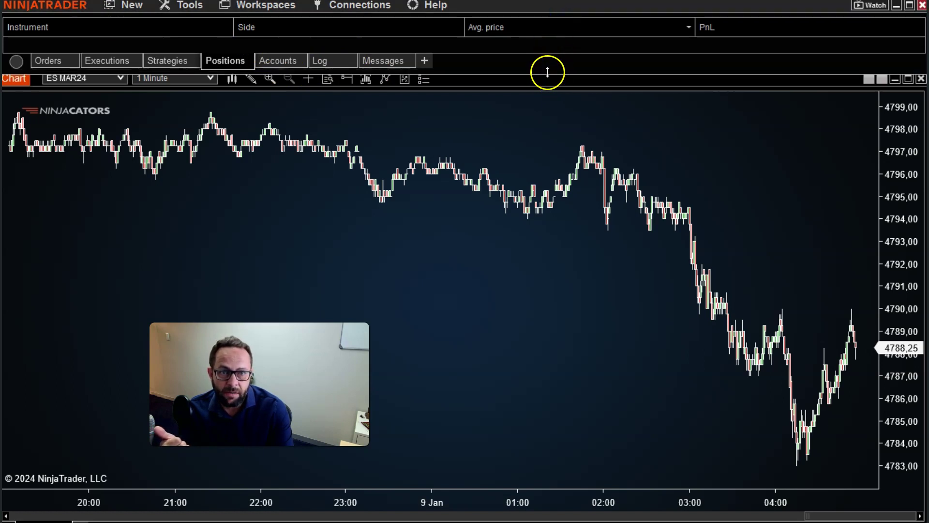
left_click_drag(548, 74, 567, 484)
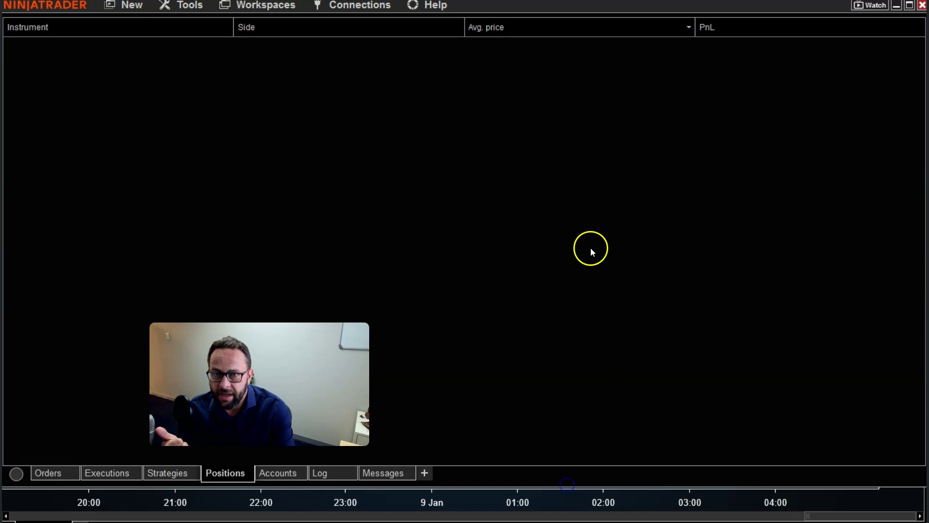
left_click(359, 9)
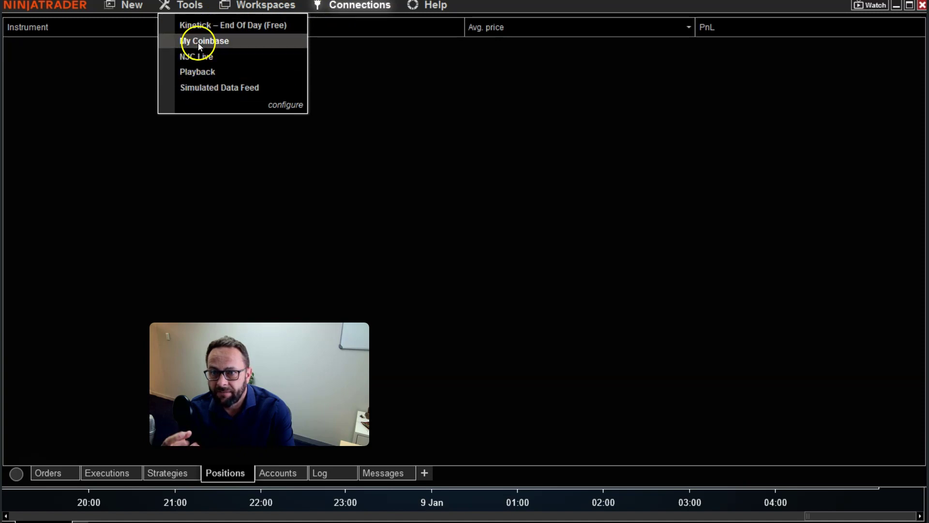
left_click(286, 106)
left_click_drag(387, 62, 480, 28)
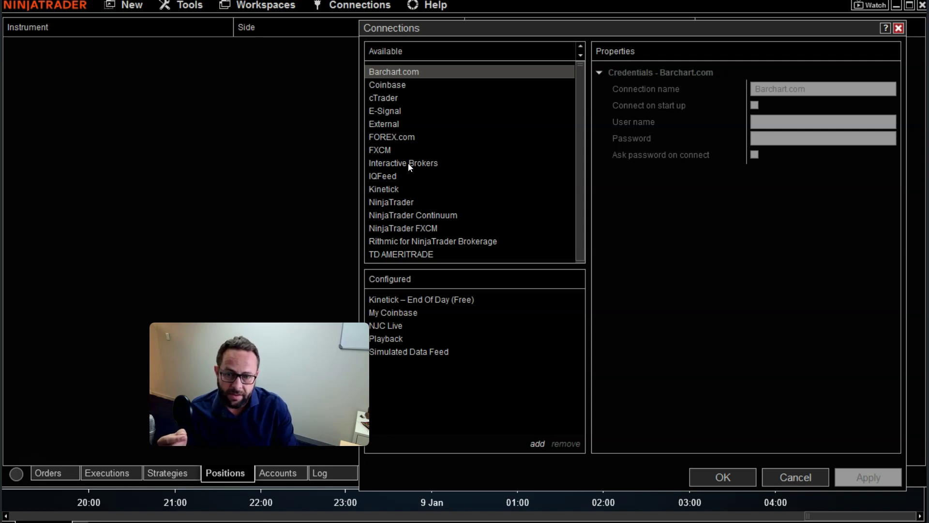
left_click_drag(358, 115, 373, 117)
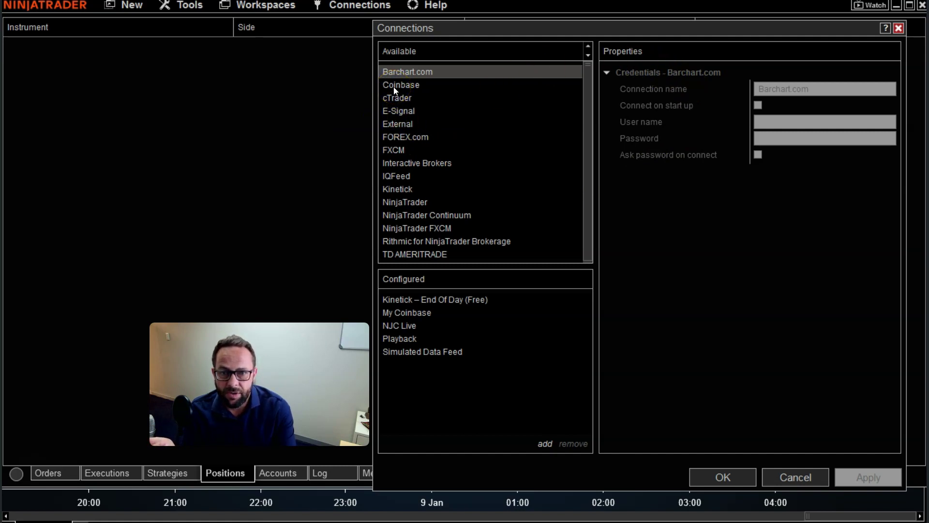
Select NinjaTrader Continuum, check its User name and Password fields, then close the Connections dialog
left_click(401, 215)
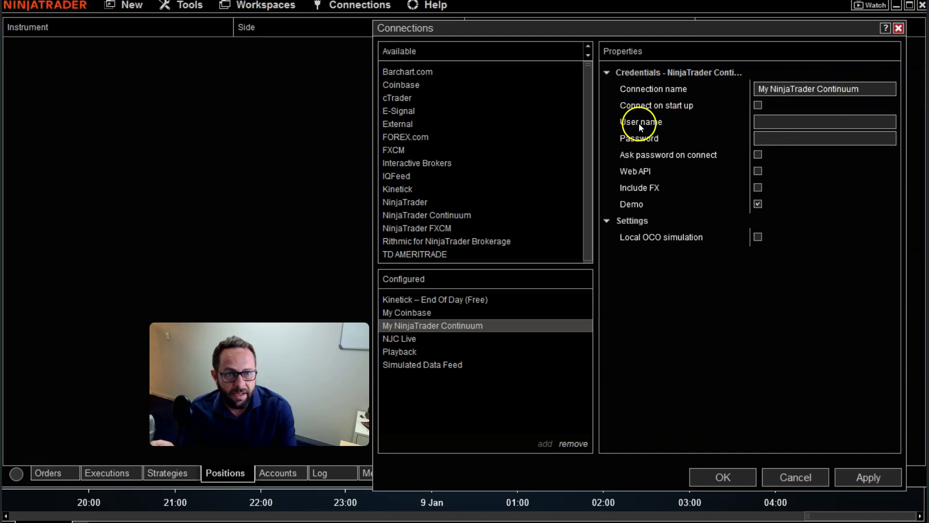
left_click(775, 121)
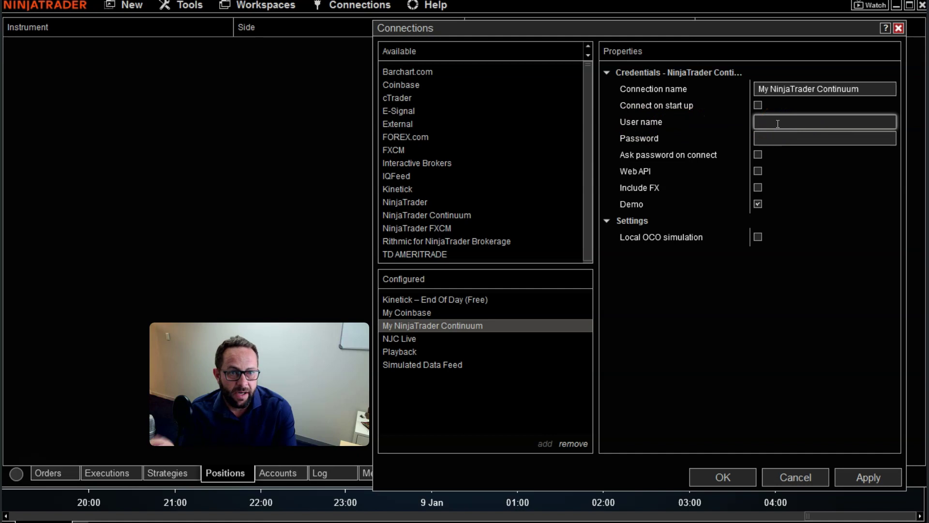
left_click(773, 138)
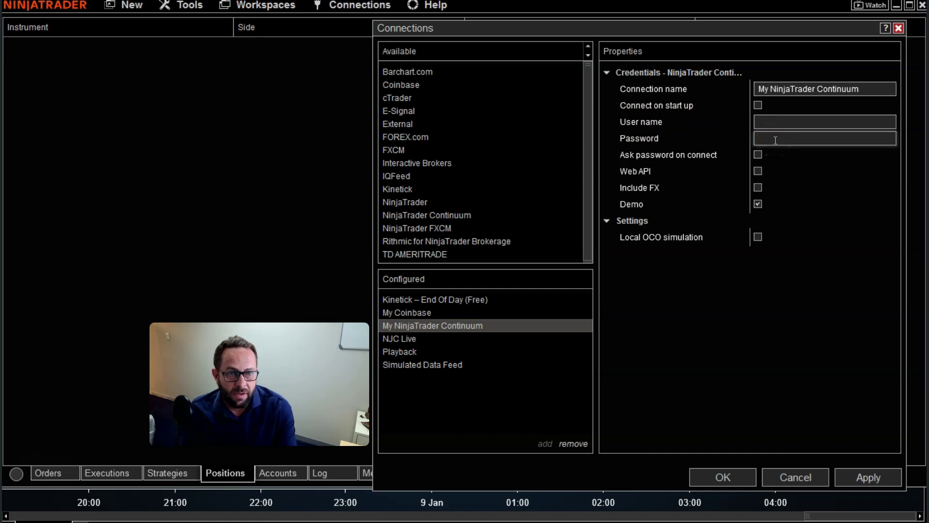
left_click(780, 138)
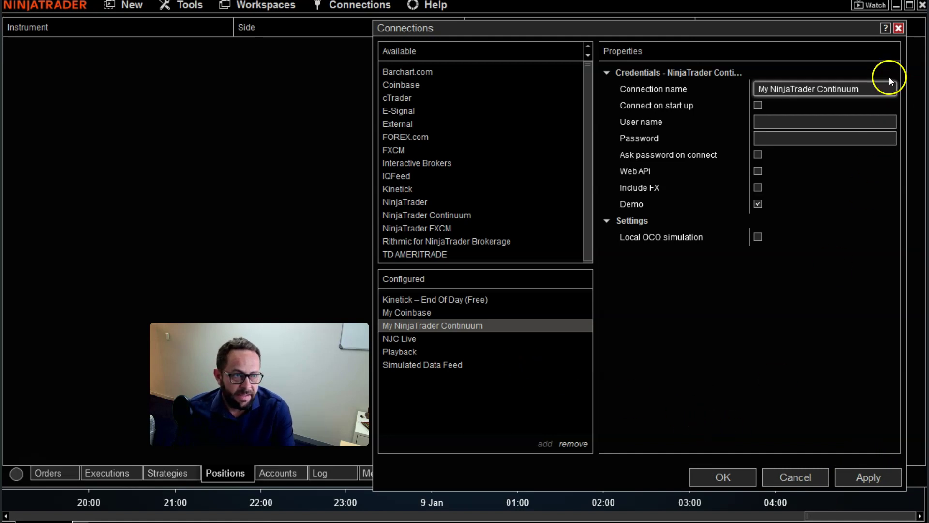
left_click(898, 29)
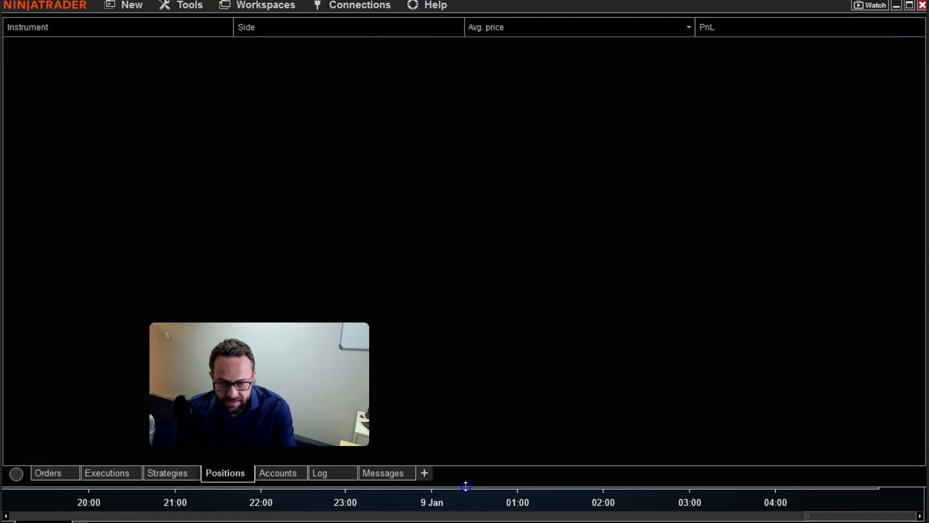
Restore the ES MAR24 1 Minute chart above the grid and leave empty space after the latest bar
left_click_drag(466, 475, 468, 69)
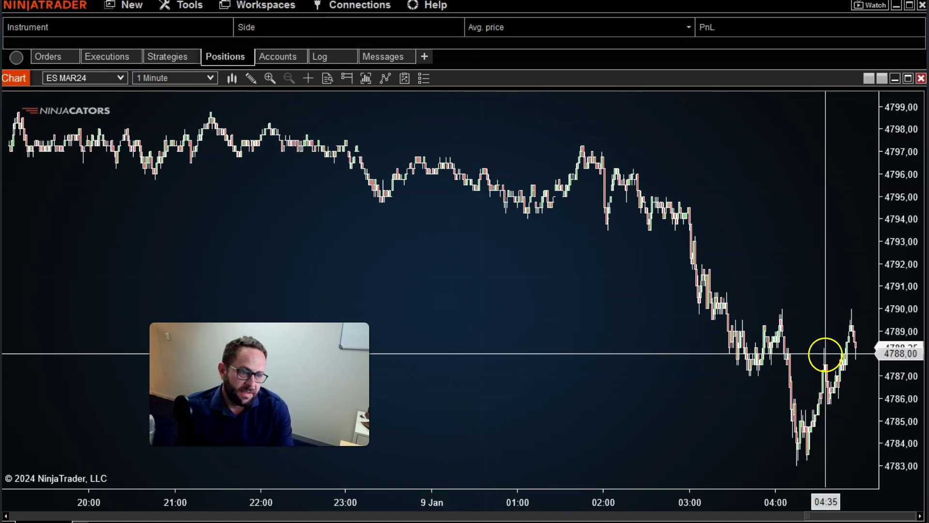
left_click_drag(636, 421, 609, 417)
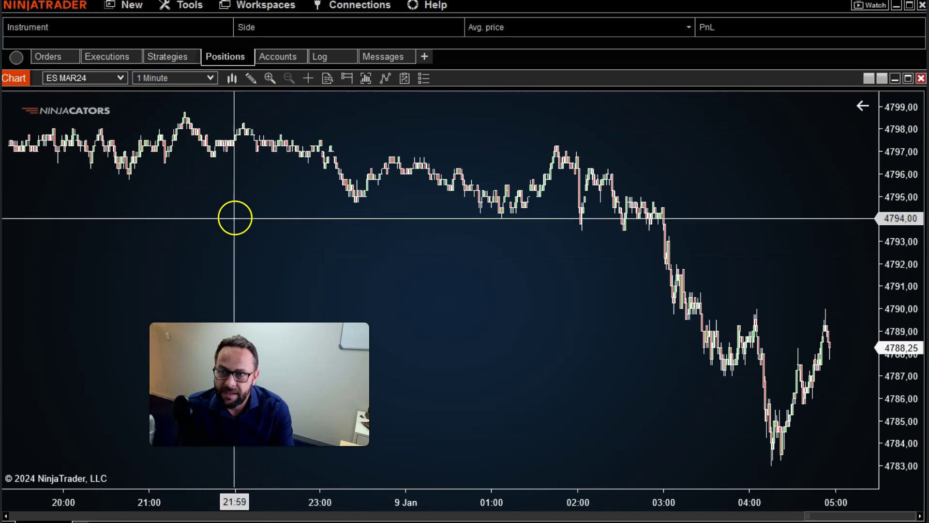
Connect to NJC Live and confirm its status dot turns from yellow to green
left_click(355, 9)
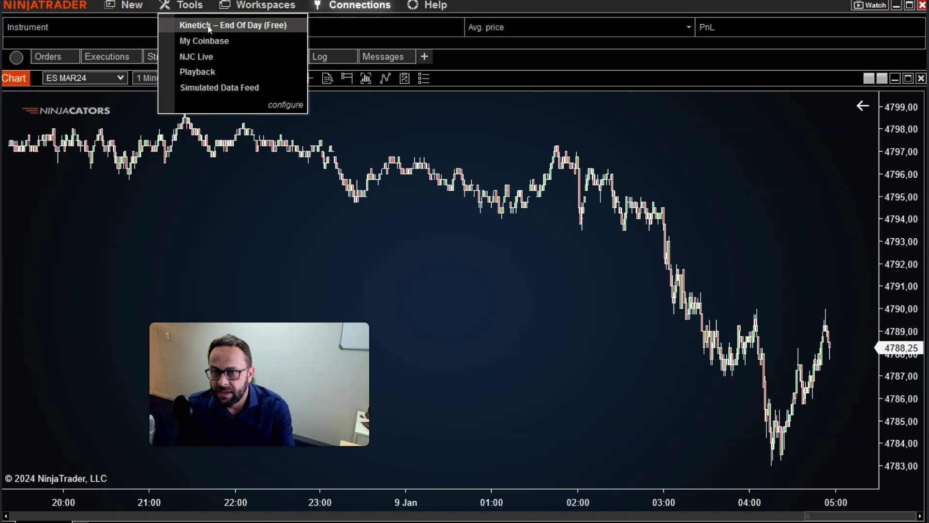
left_click(201, 56)
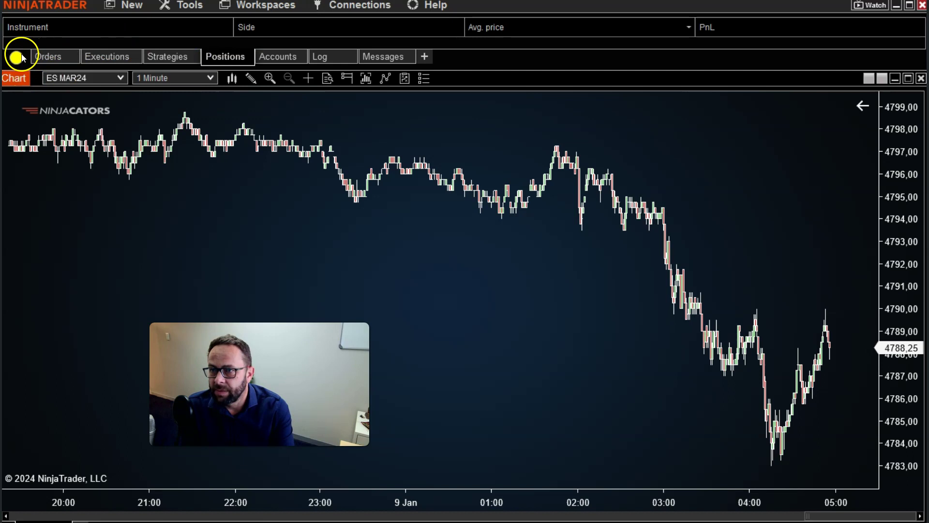
mouse_move(18, 68)
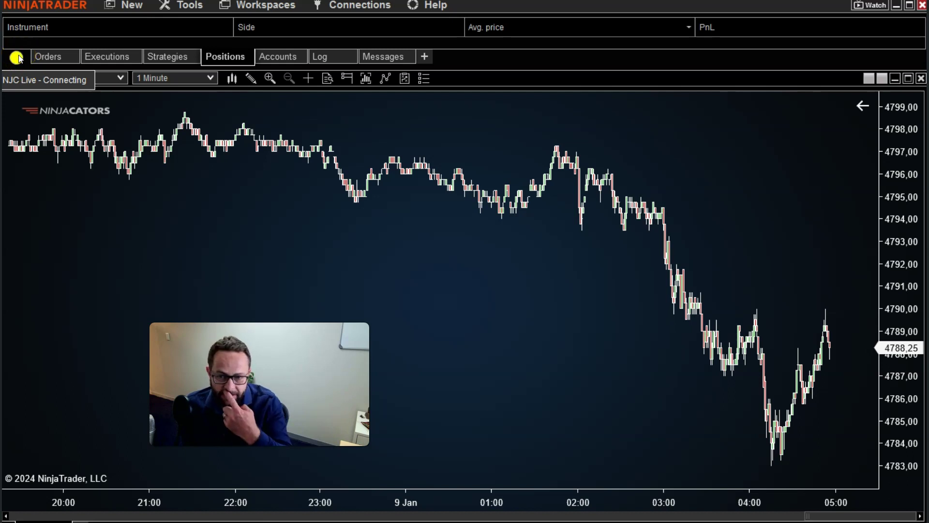
left_click(20, 58)
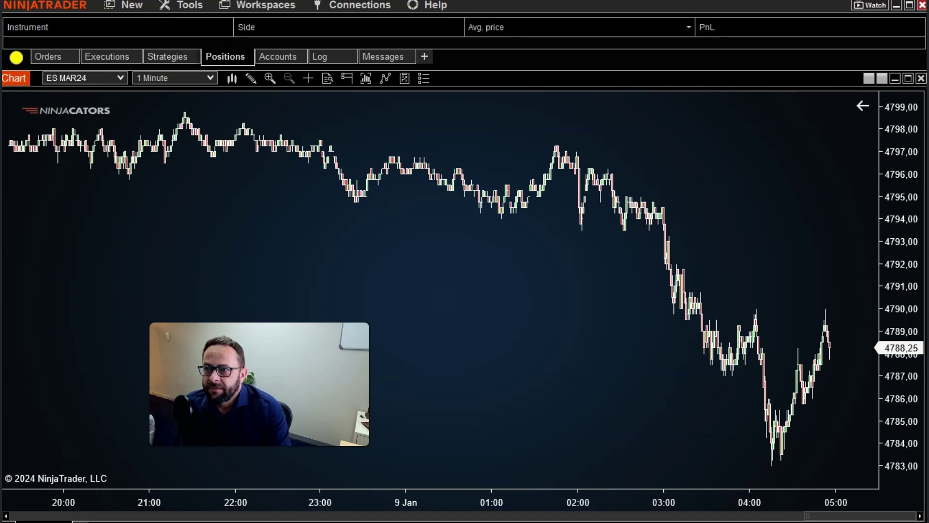
left_click(21, 58)
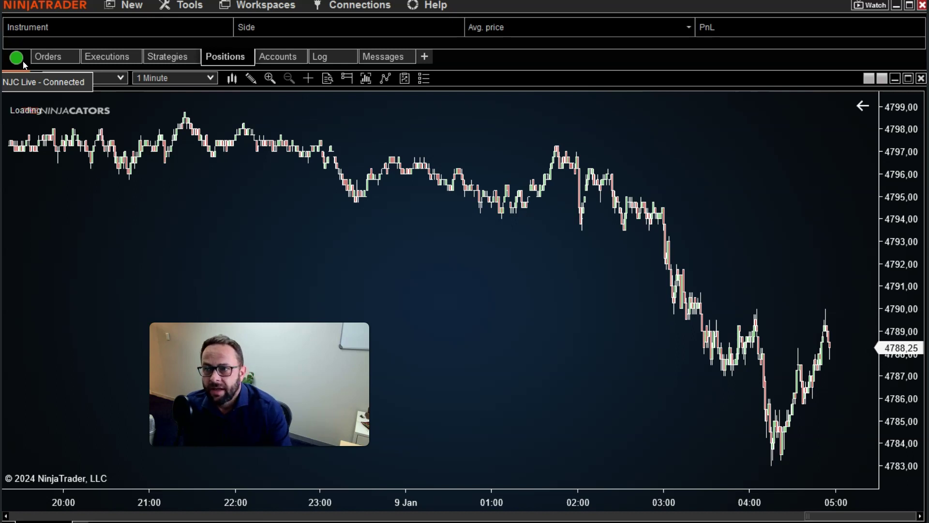
left_click(17, 59)
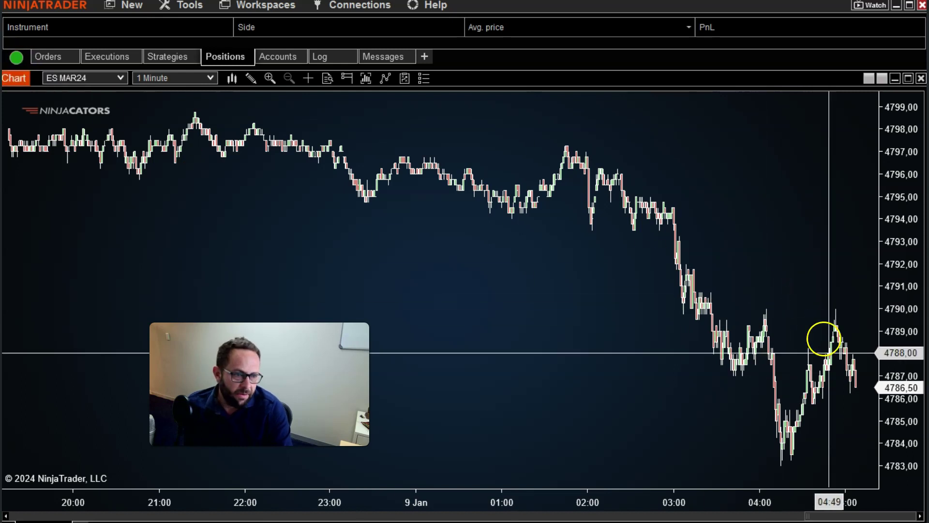
Rescale the ES MAR24 chart with a wider price range and compressed bars showing history from 22:30
left_click_drag(722, 402, 577, 406)
left_click_drag(872, 292, 873, 296)
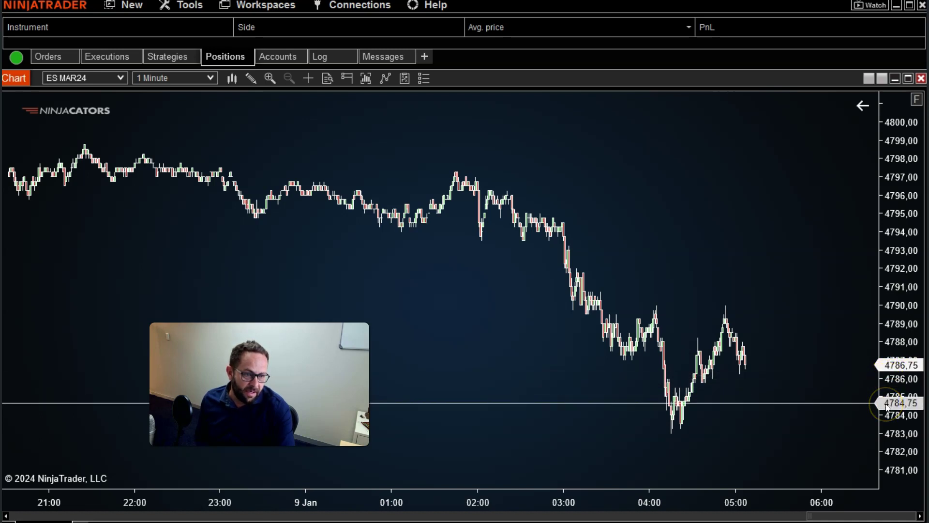
left_click_drag(759, 502, 706, 504)
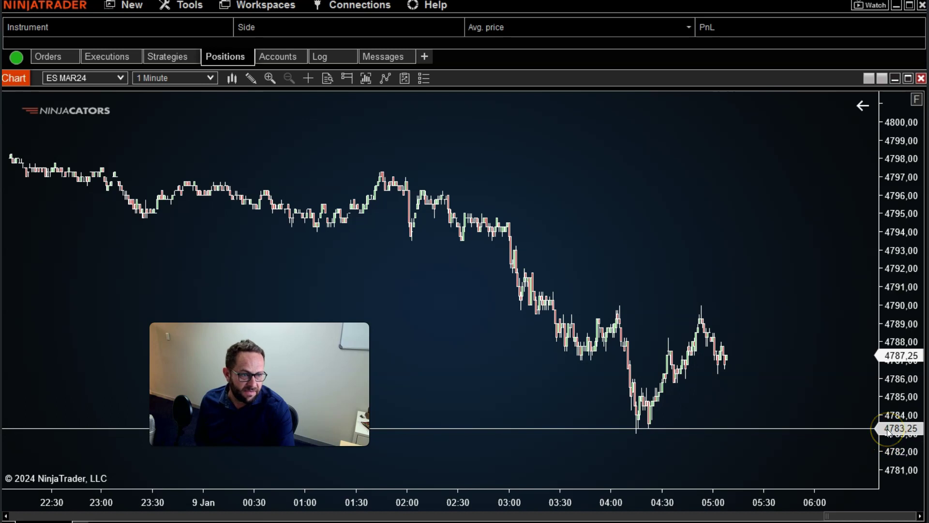
left_click(885, 387)
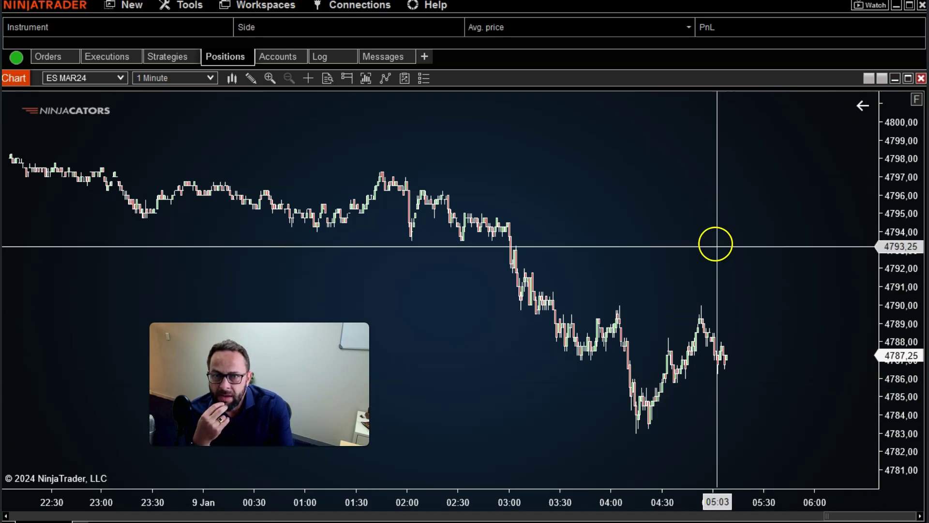
left_click(347, 78)
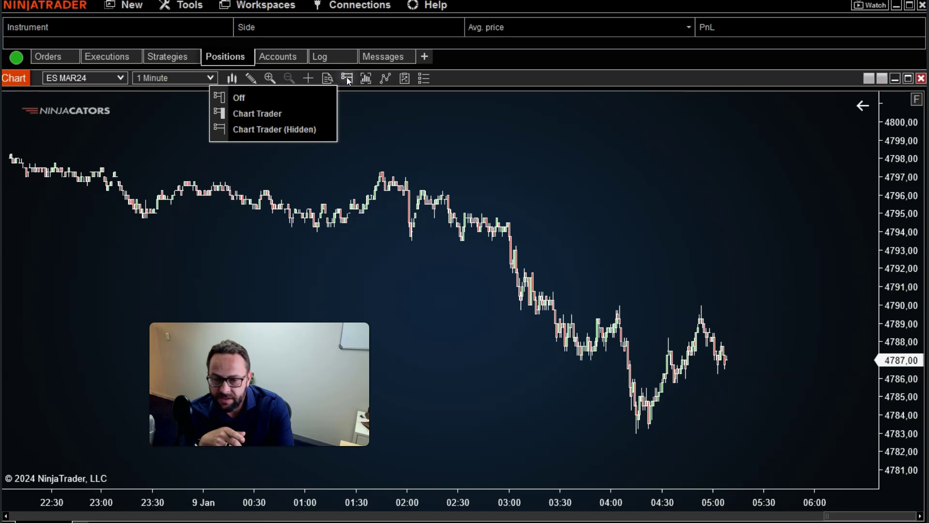
left_click(272, 117)
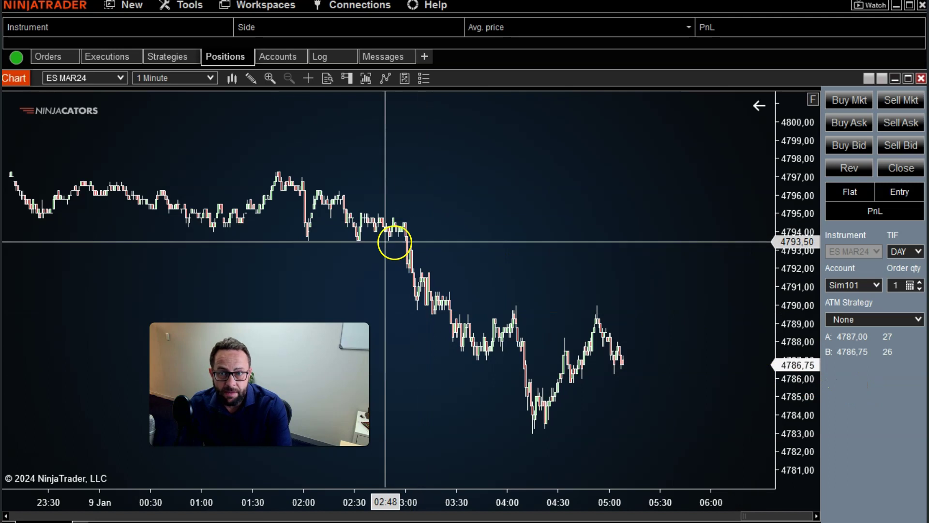
left_click(344, 79)
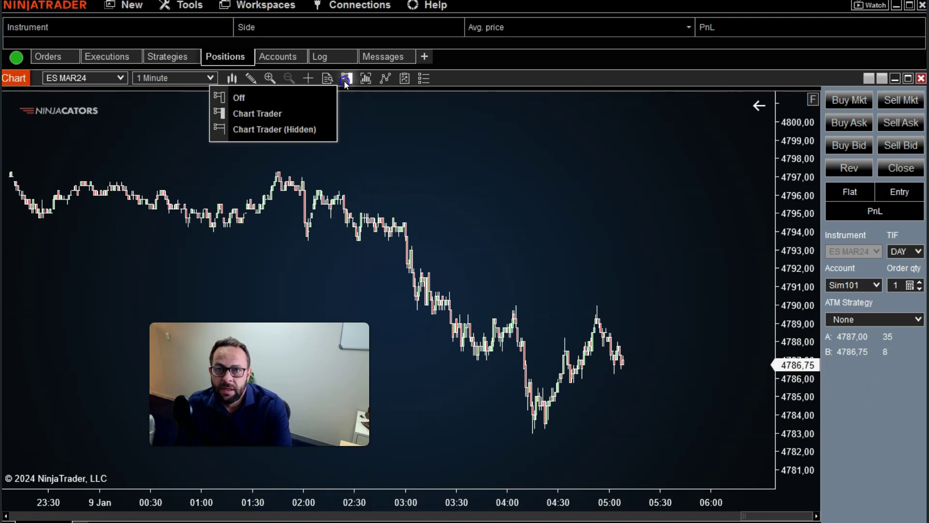
left_click(299, 130)
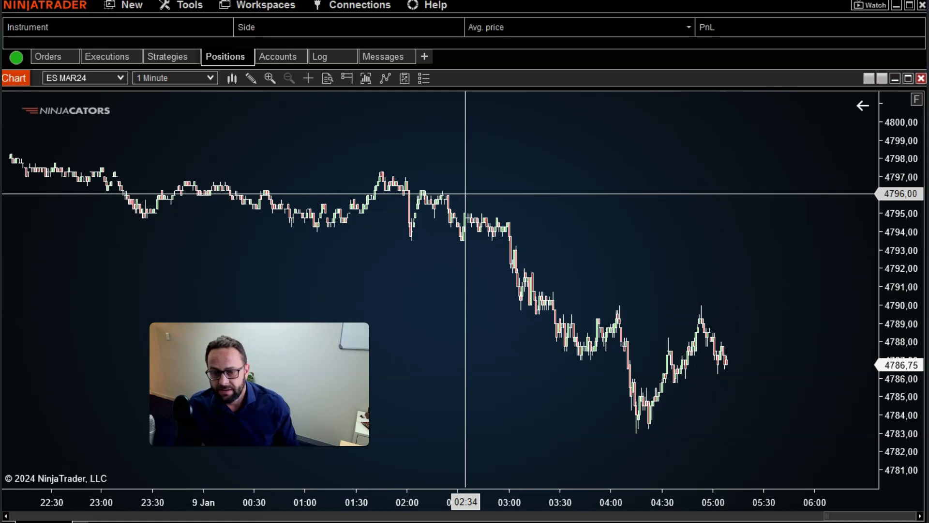
left_click(472, 187)
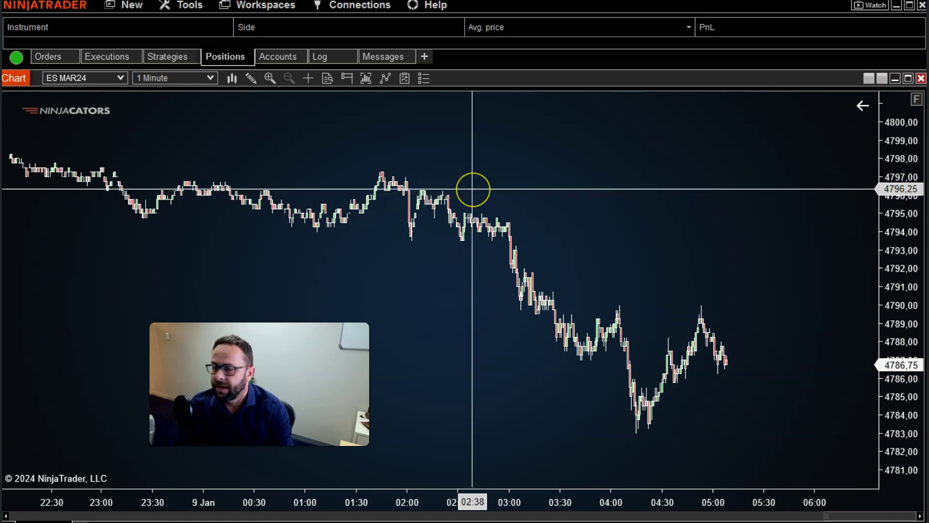
left_click(449, 171)
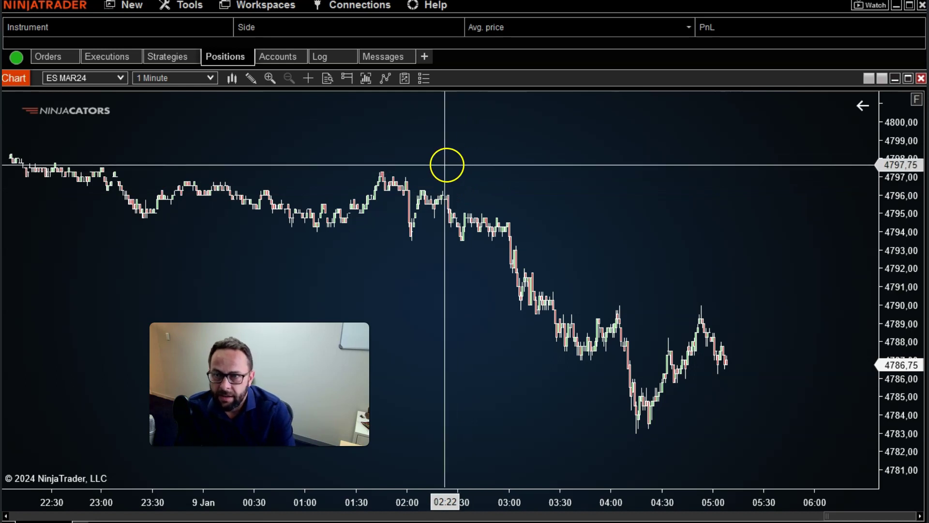
Show the Connections list with NJC Live connected and My Coinbase still disconnected
left_click(356, 9)
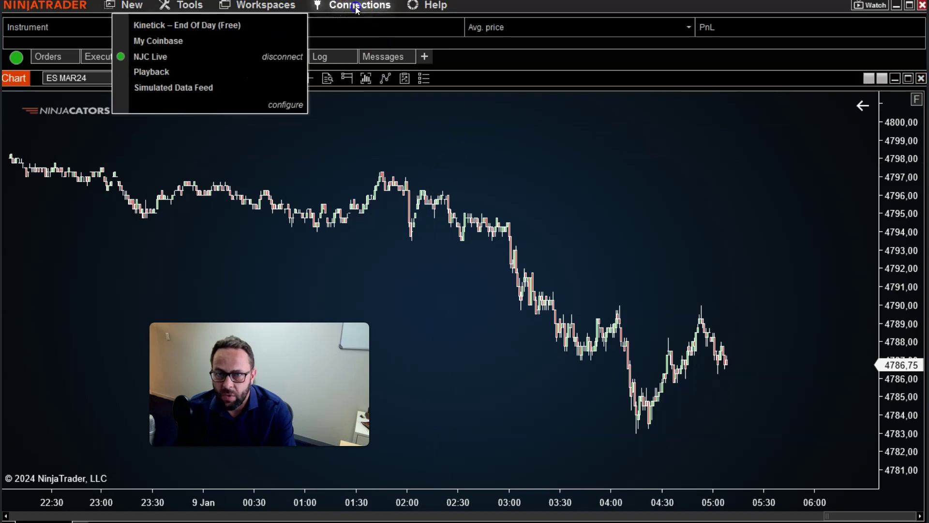
left_click(152, 45)
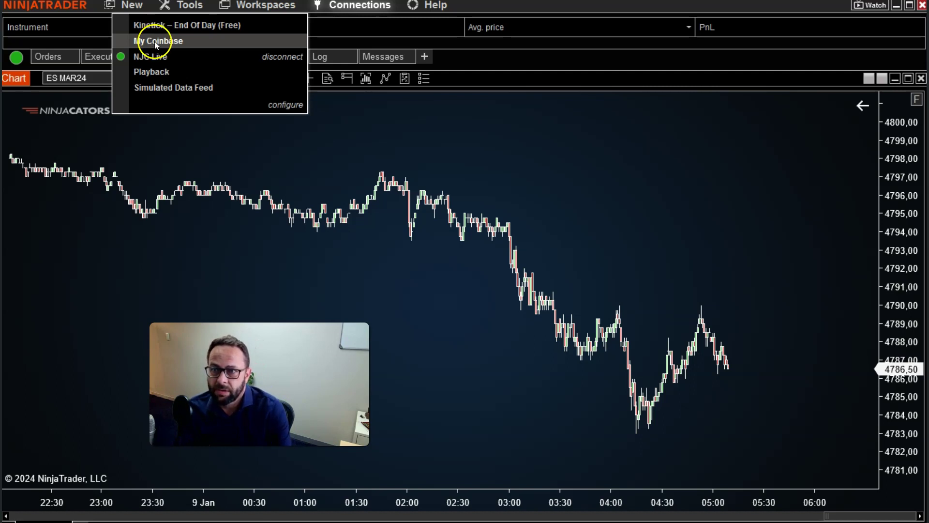
left_click(286, 105)
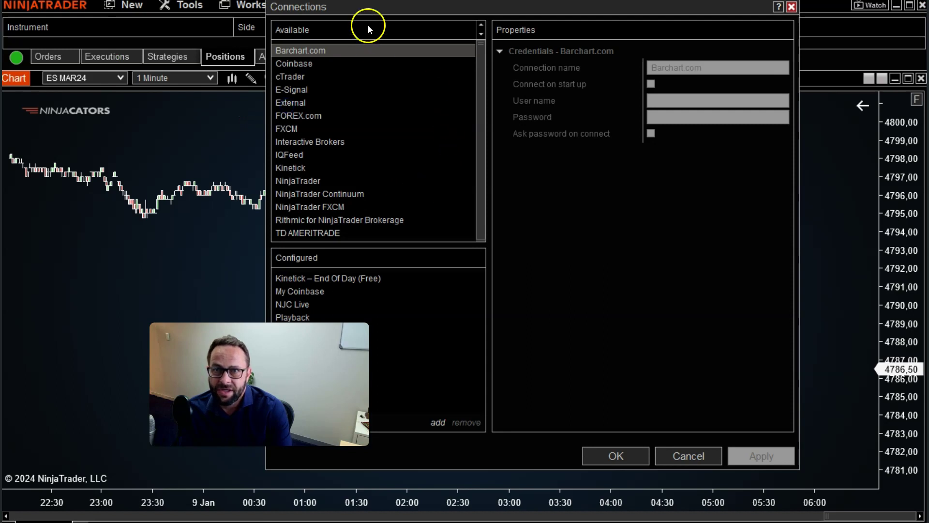
left_click_drag(372, 20, 457, 28)
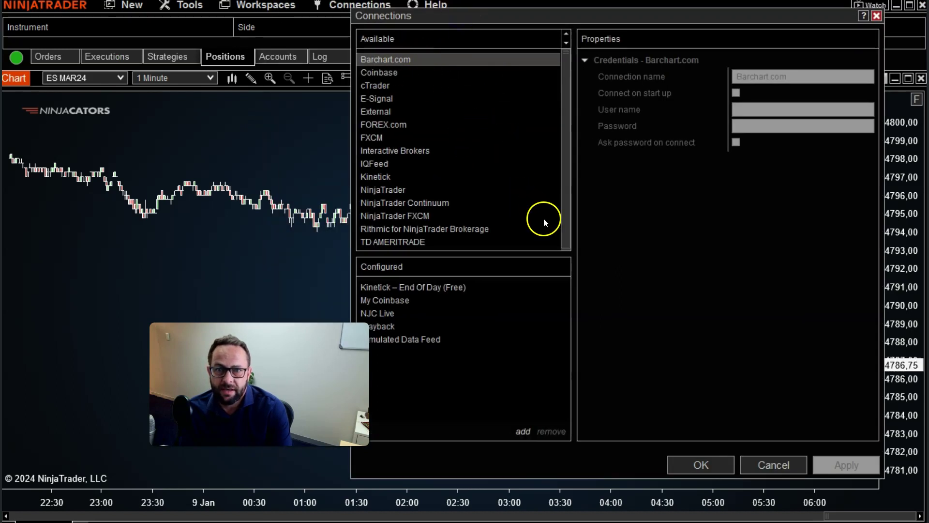
double_click(385, 74)
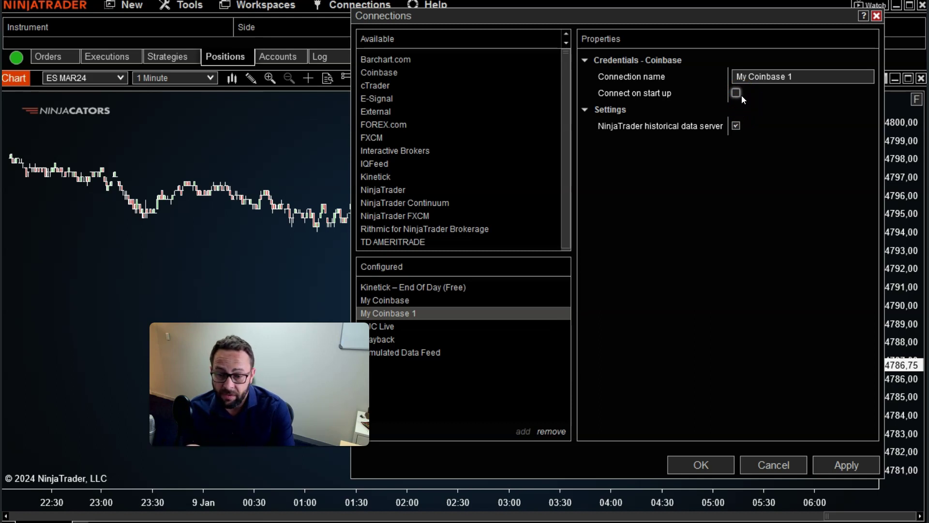
left_click(759, 94)
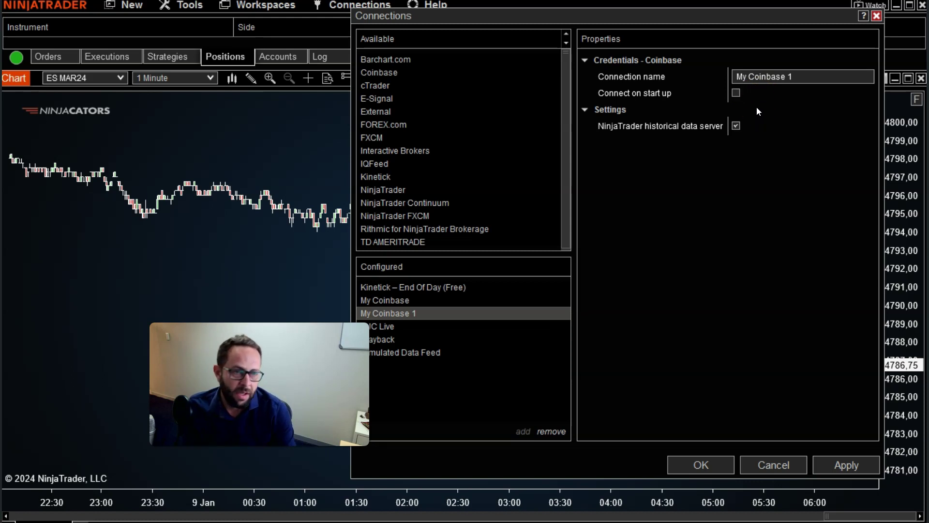
left_click(765, 100)
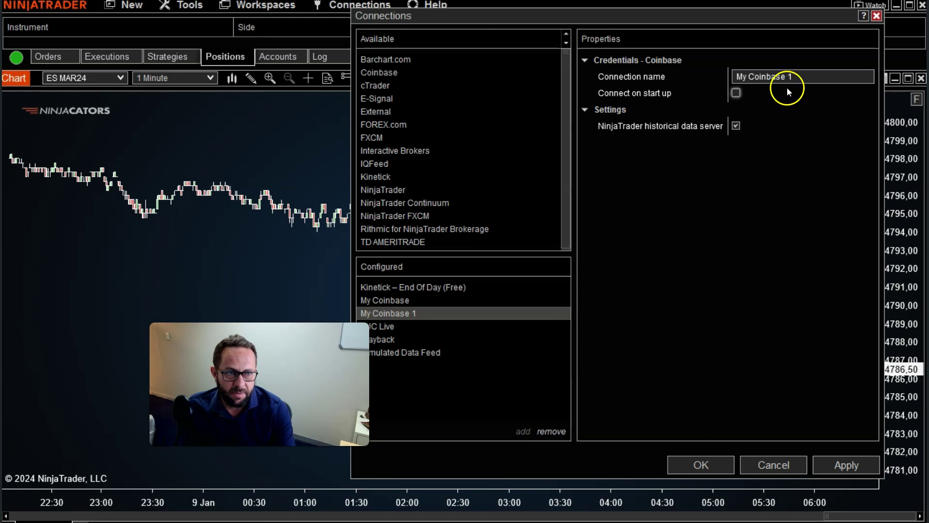
left_click(802, 76)
key("ctrl+a")
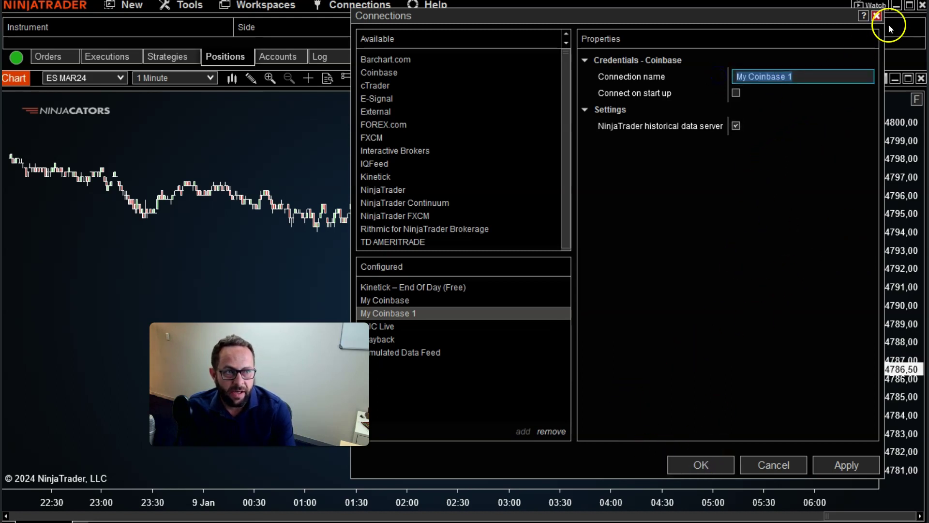
left_click(875, 18)
left_click(363, 8)
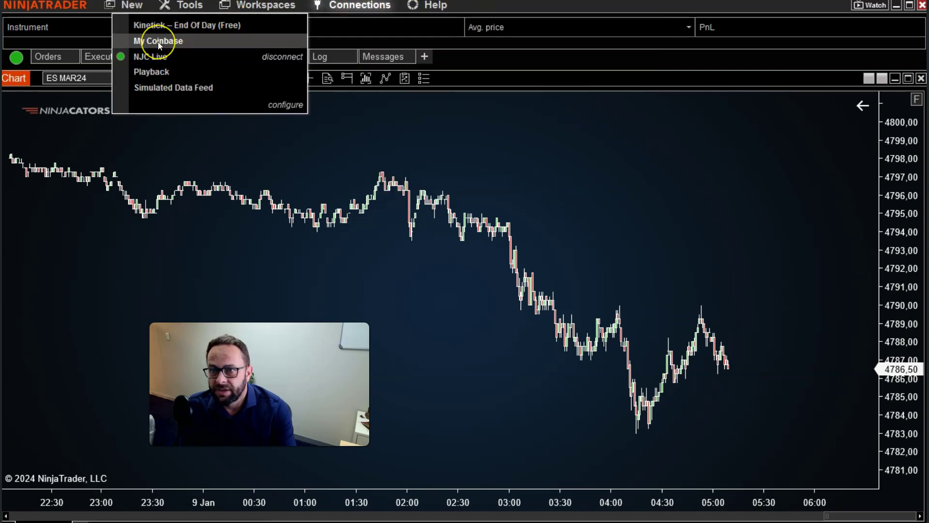
Connect My Coinbase and verify its green status dot in the Connections list
left_click(159, 41)
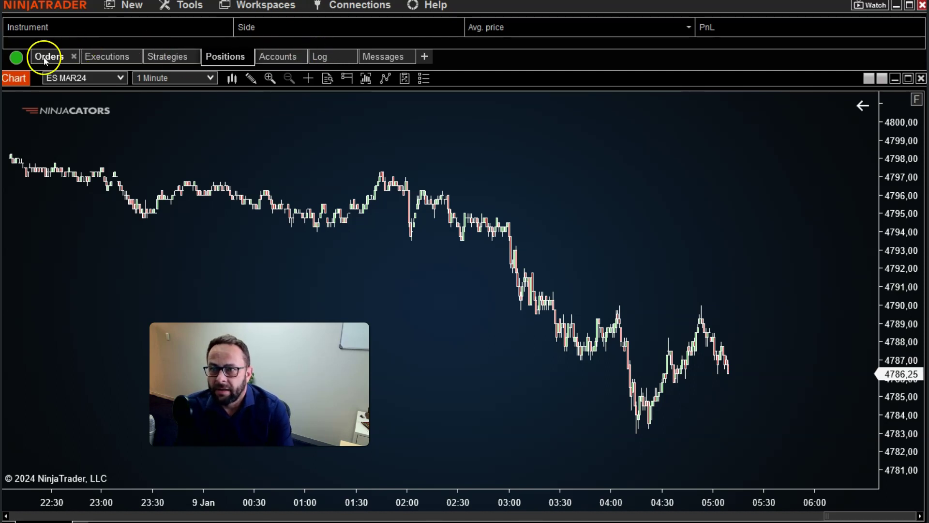
left_click(360, 9)
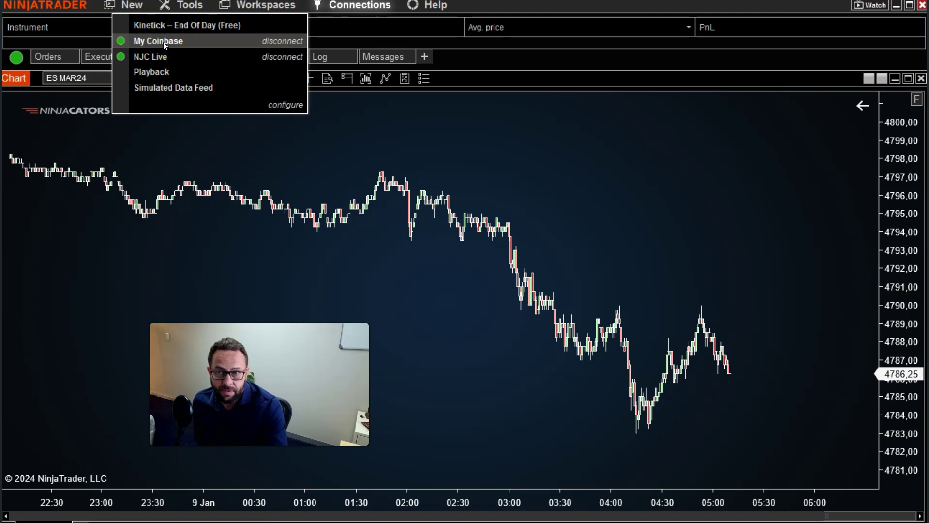
left_click(460, 155)
Start a new chart and pick Cryptocurrency > BTCUSD as its instrument
left_click(310, 80)
left_click(132, 6)
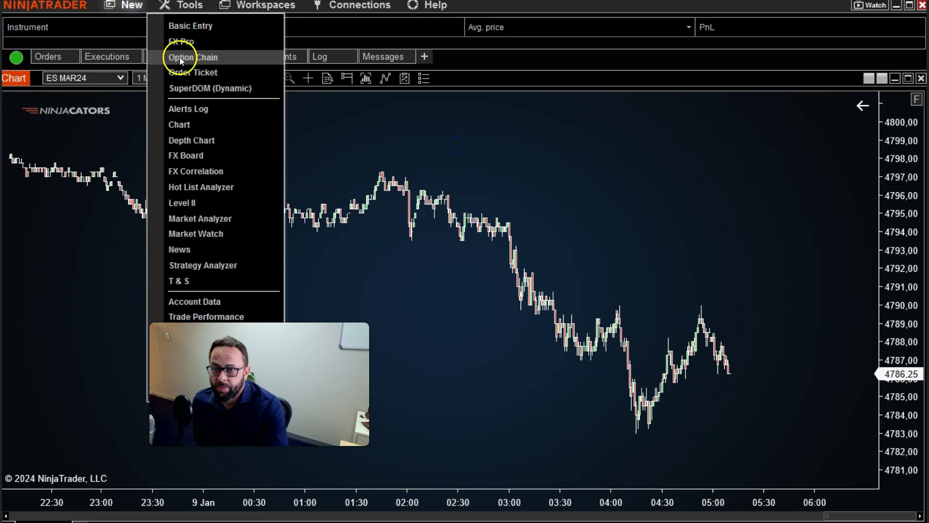
left_click(189, 122)
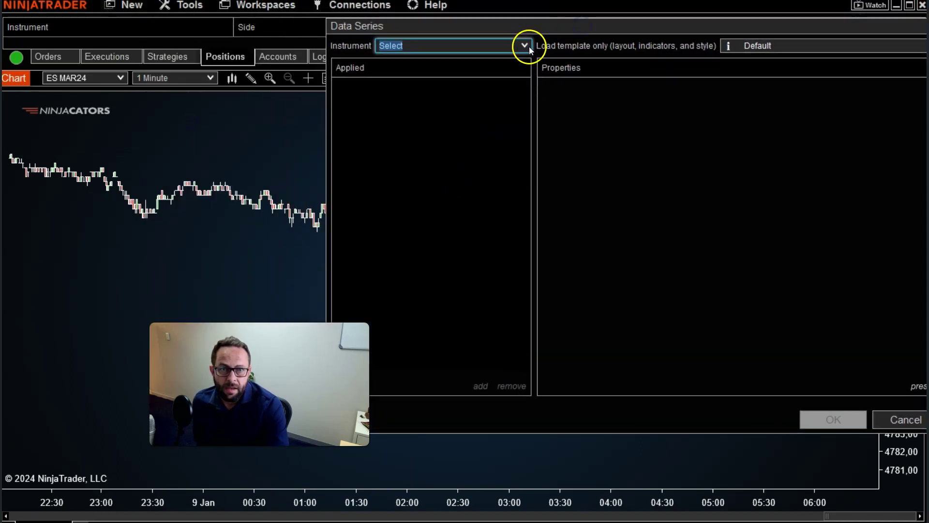
left_click(527, 47)
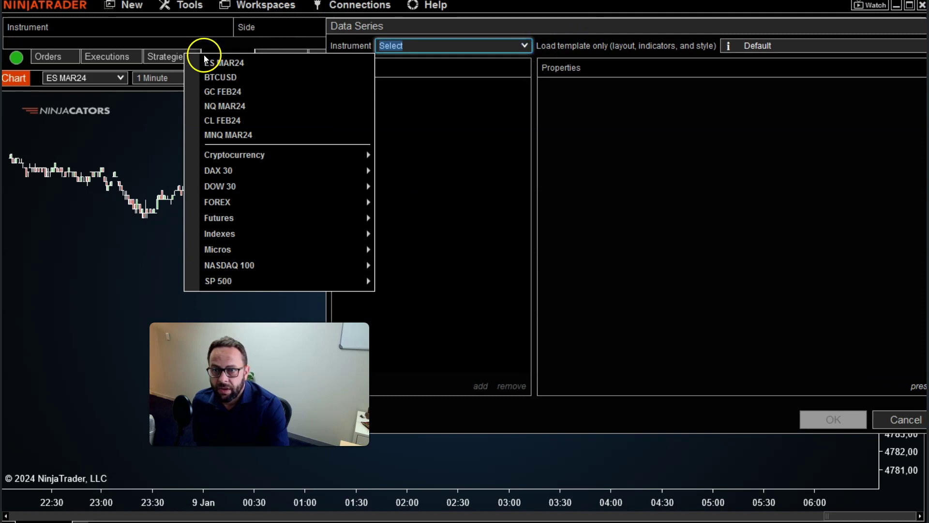
mouse_move(231, 157)
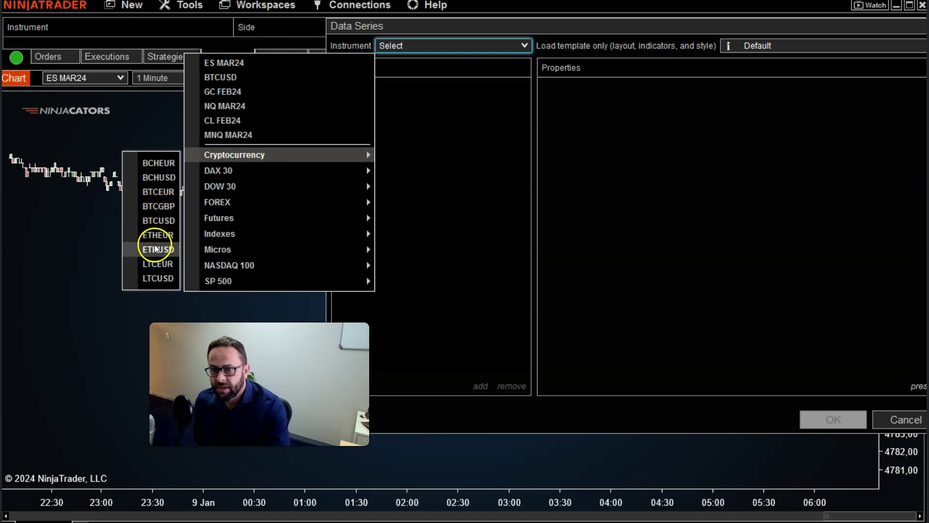
left_click(160, 220)
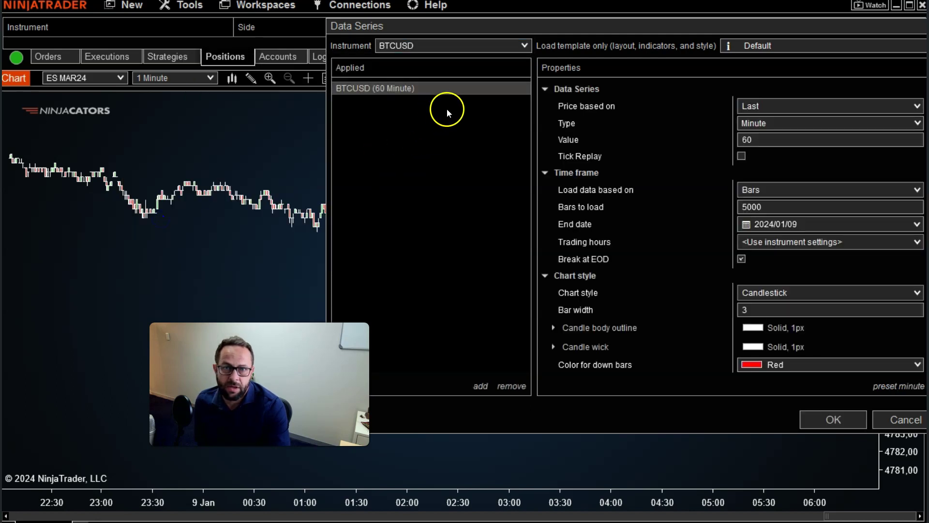
Apply the NC Black with Logo template to the 60-minute series and open the chart
left_click(778, 46)
left_click(744, 21)
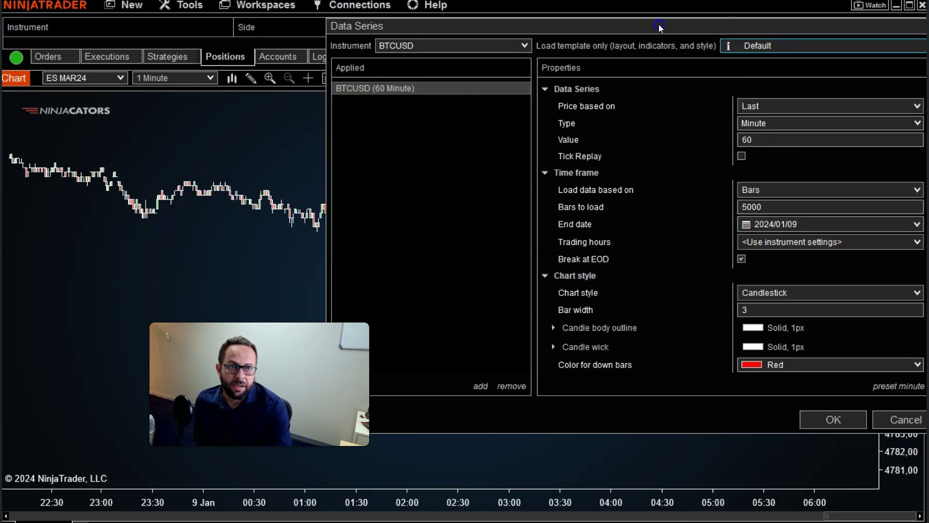
left_click(814, 44)
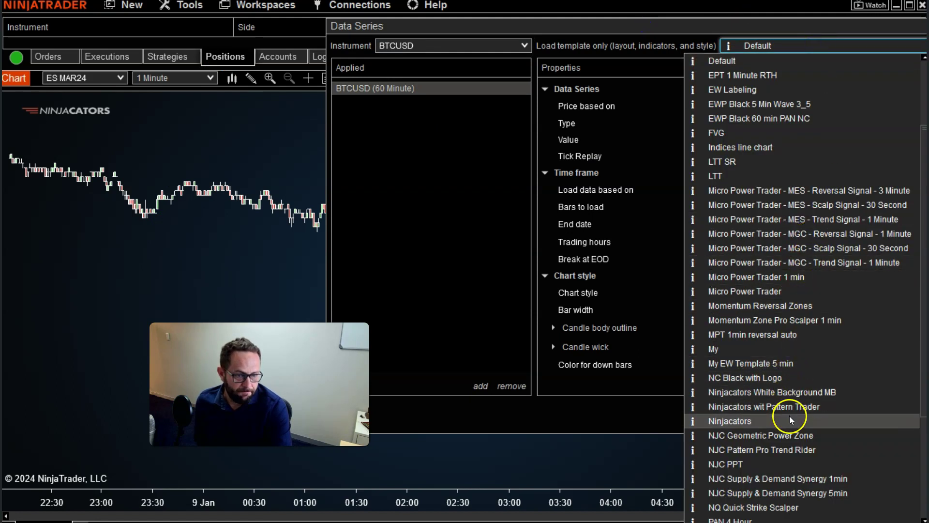
scroll(789, 416, "down", 2)
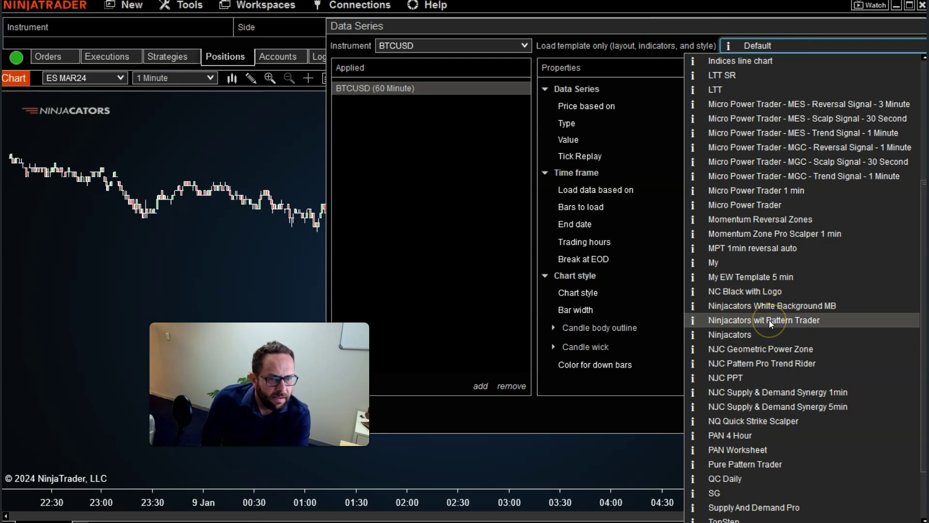
left_click(768, 291)
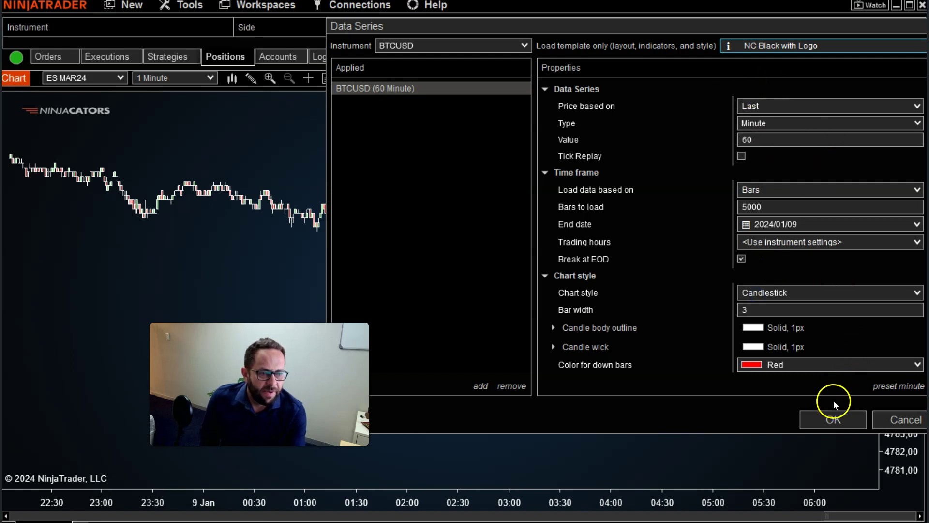
left_click(833, 419)
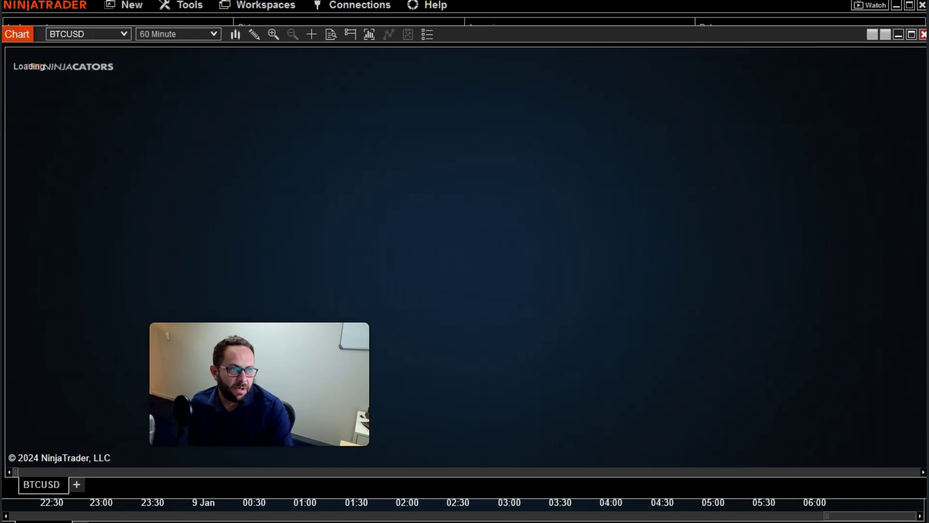
Let the BTCUSD chart load, pan bars left past 8 Jan, and lower the window's top edge
left_click_drag(927, 134, 918, 134)
left_click_drag(780, 129, 688, 125)
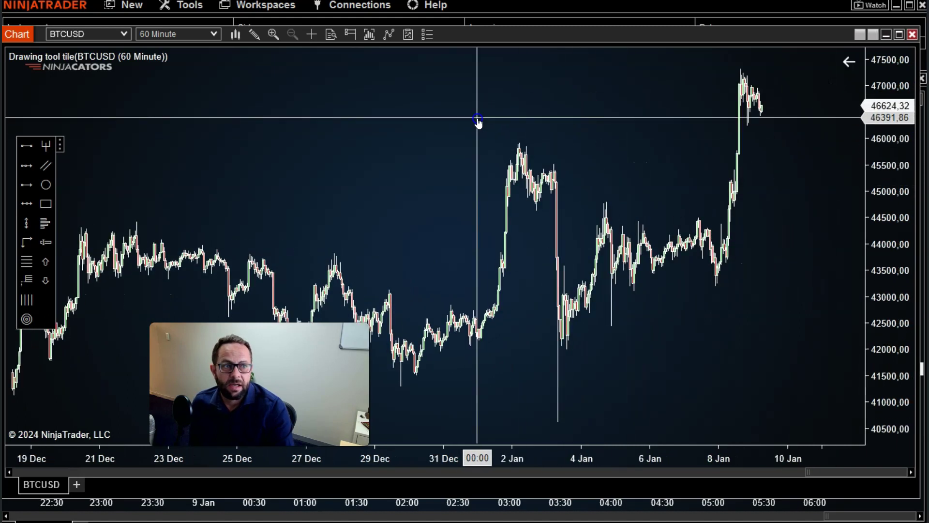
left_click(458, 24)
left_click_drag(459, 27, 460, 38)
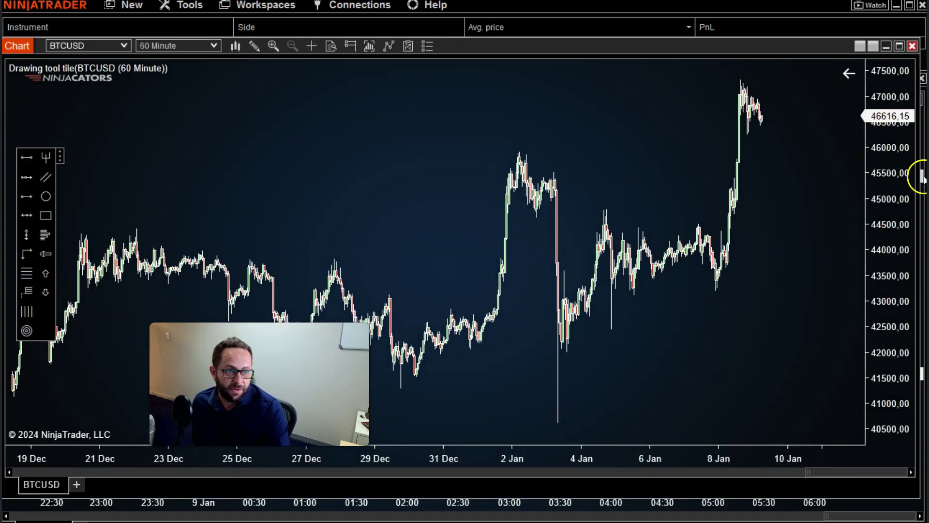
Nudge the BTCUSD chart window lower and inspect the 2 Jan price peak with the crosshair
left_click(482, 167)
left_click(438, 168)
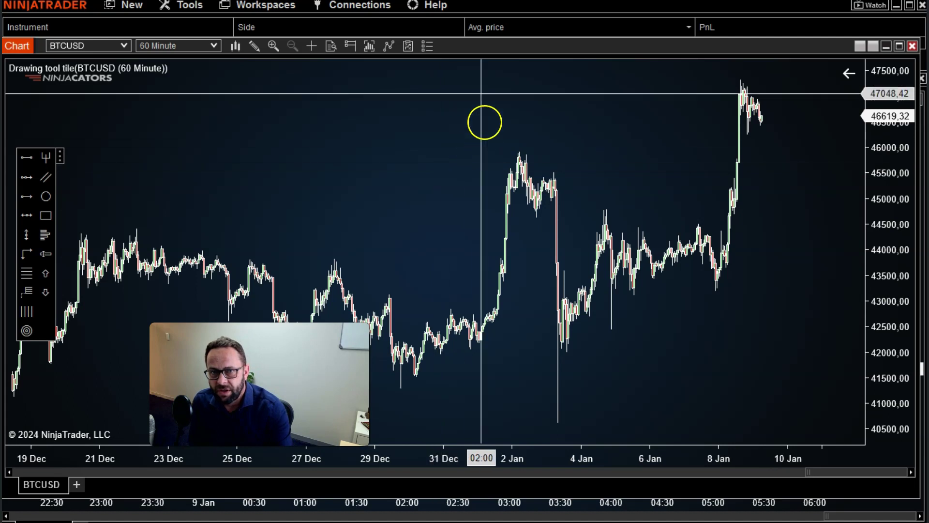
mouse_move(498, 45)
left_mouse_down()
mouse_move(489, 90)
mouse_move(502, 44)
mouse_move(500, 54)
left_mouse_up()
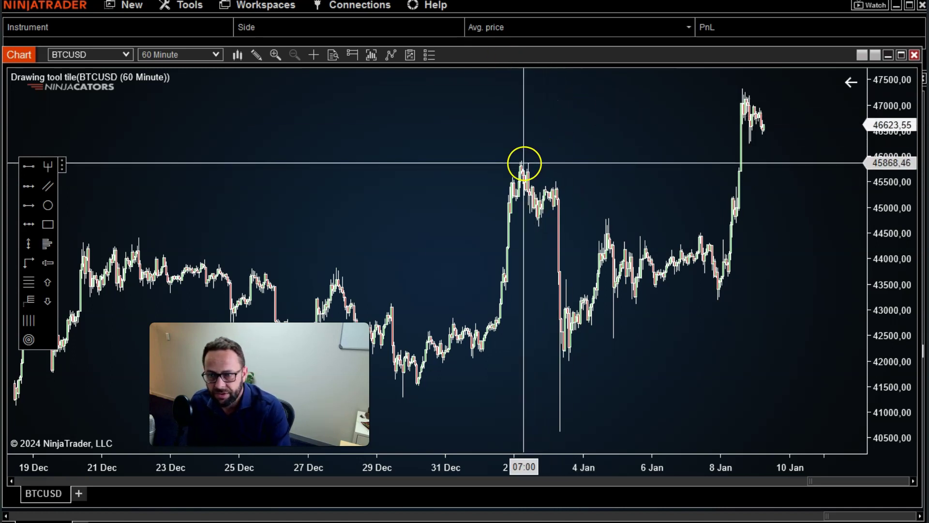
left_click(520, 164)
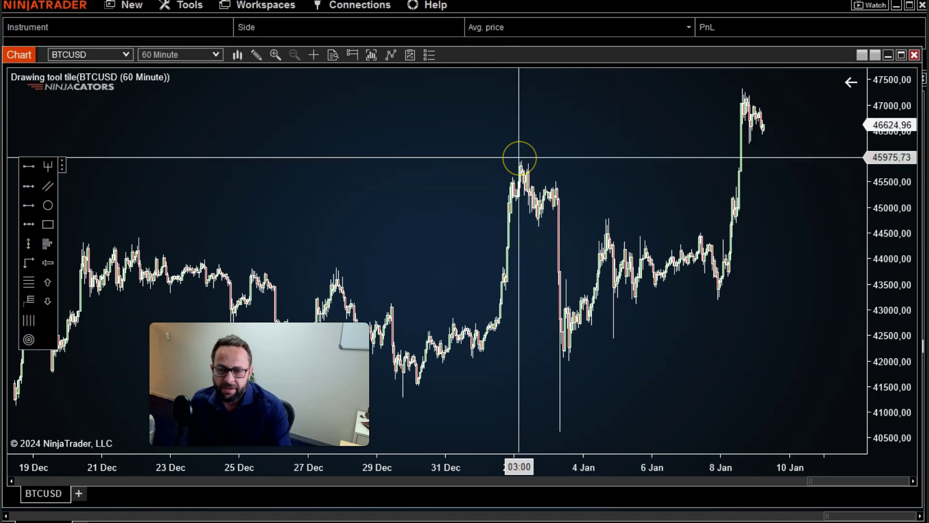
left_click(520, 164)
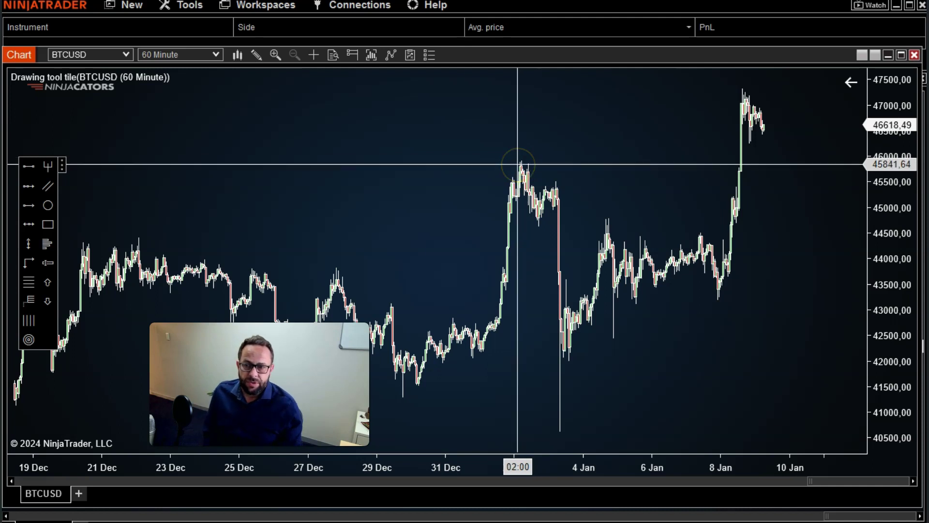